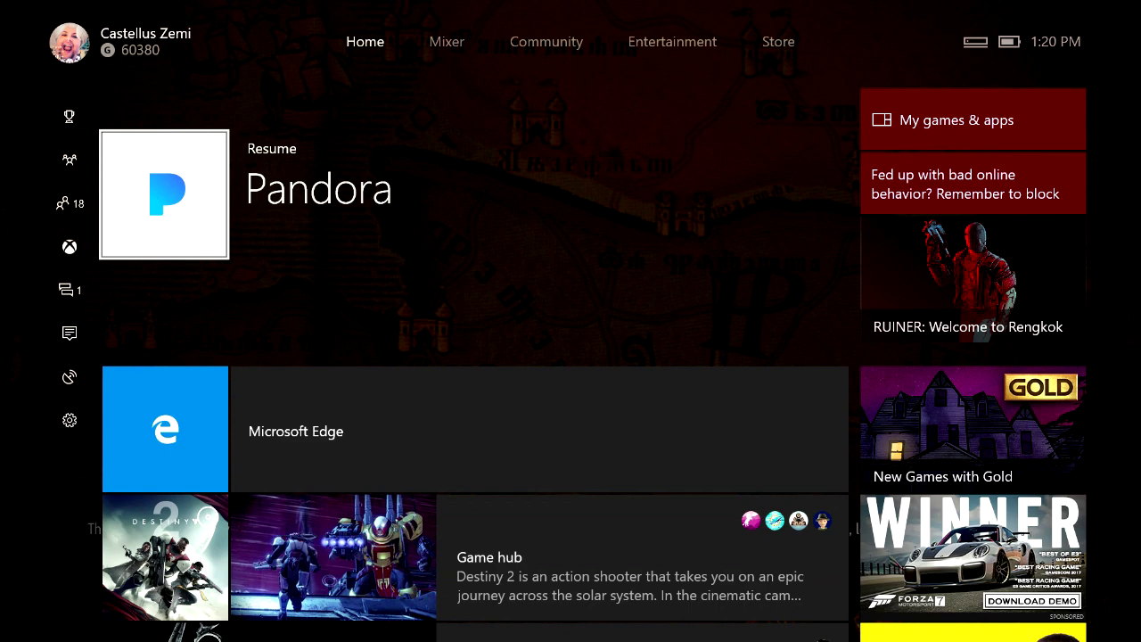
- Open the guide and bring up its Settings section with the headset and console power options
key(Left)
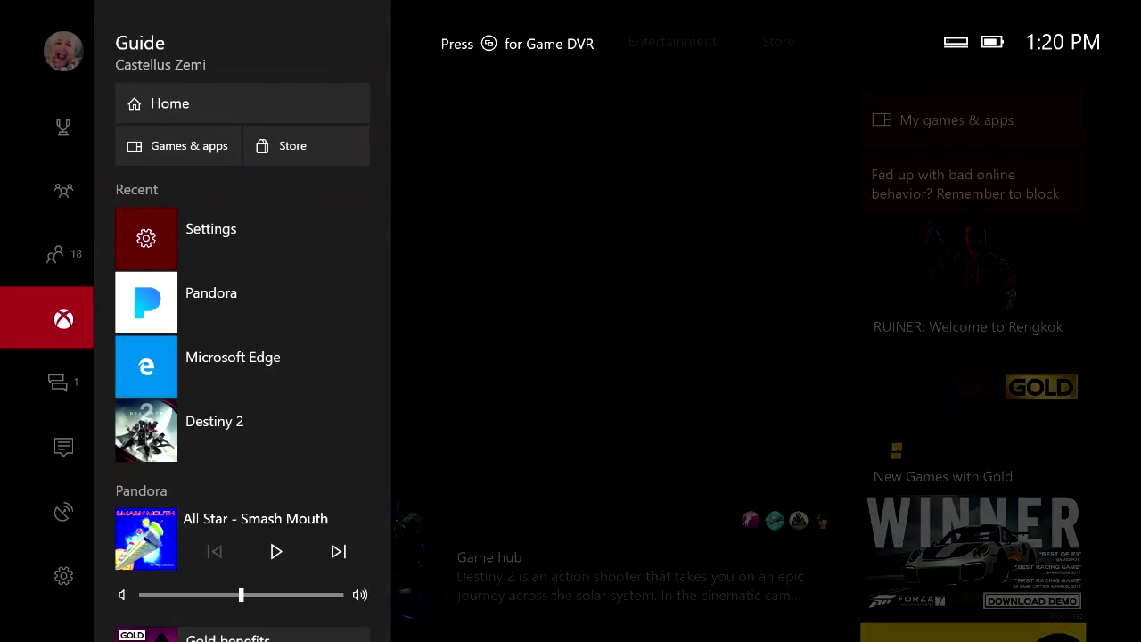
key(Escape)
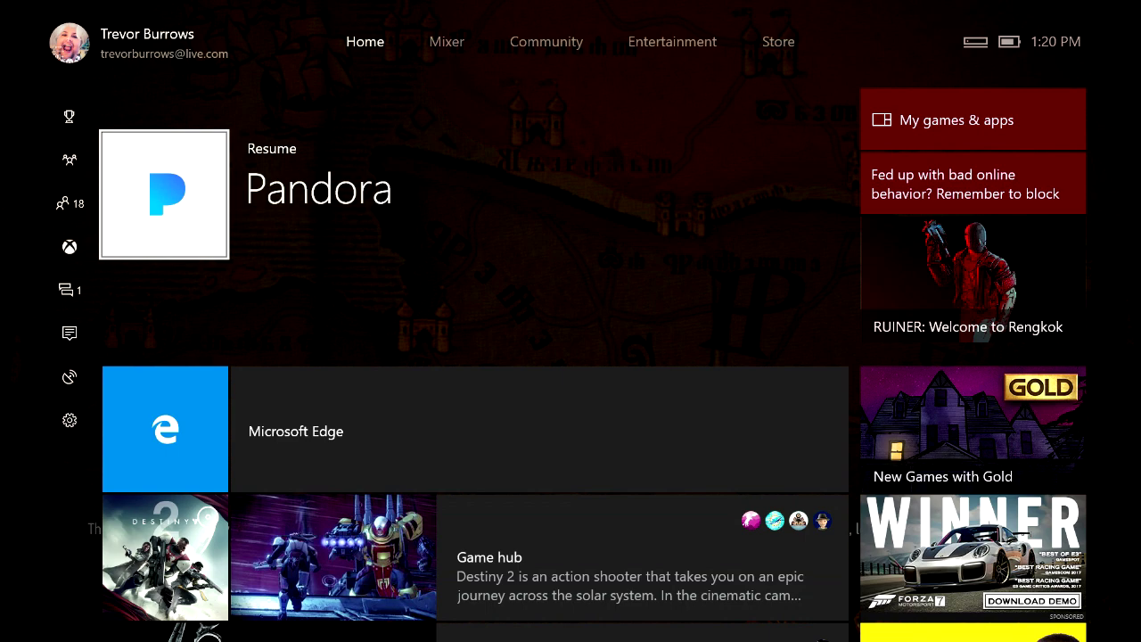
key(Left)
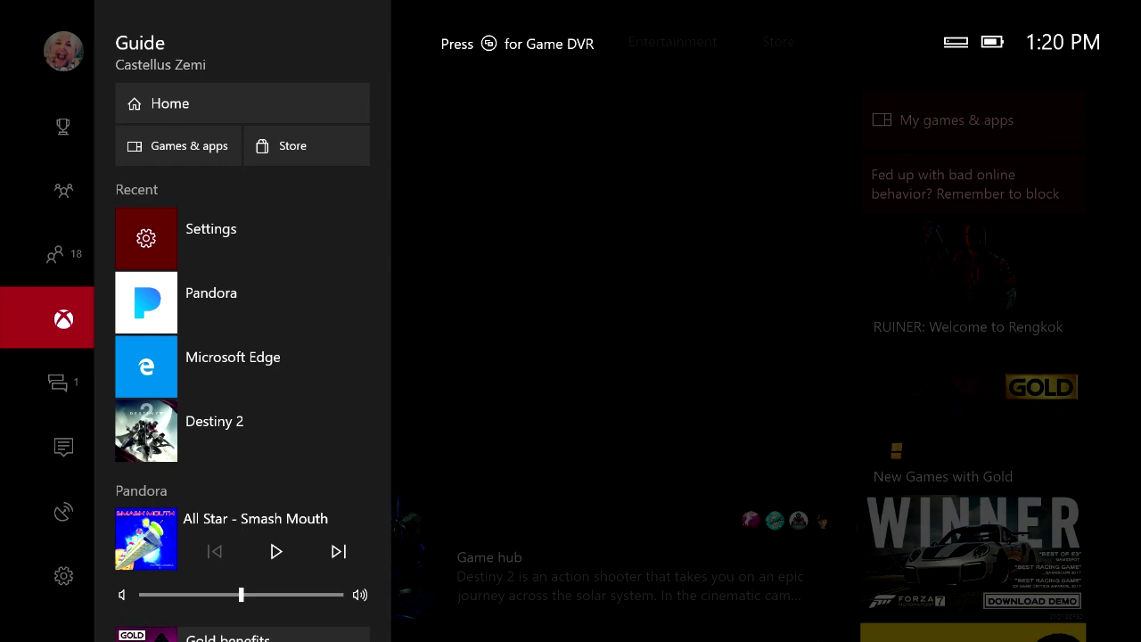
key(Down)
key(Down)
key(Down)
key(Down)
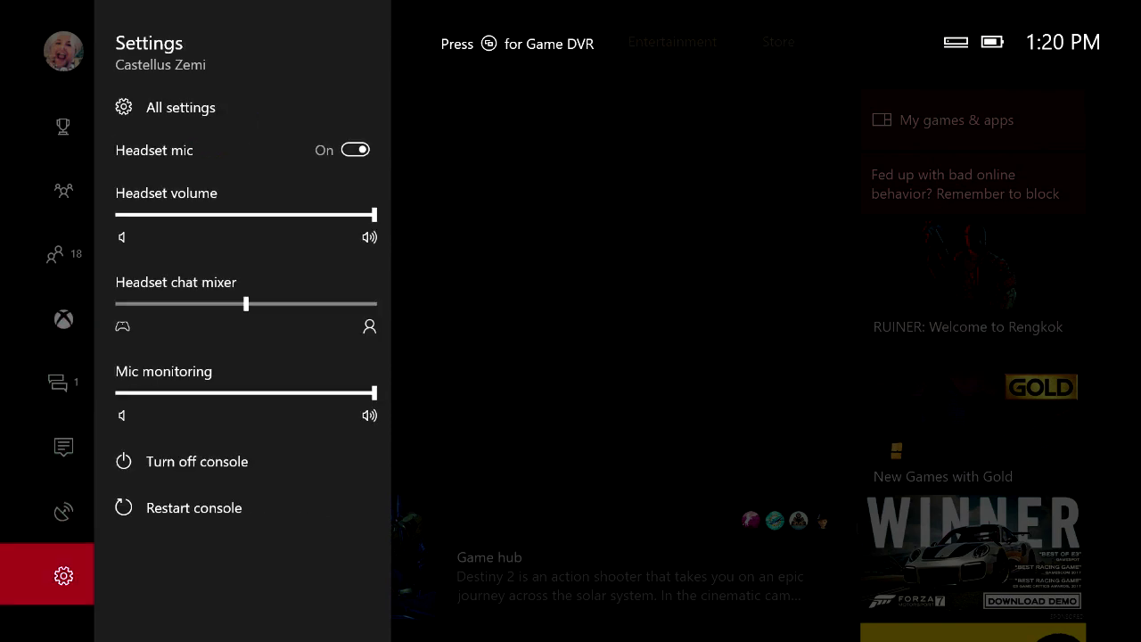
key(Right)
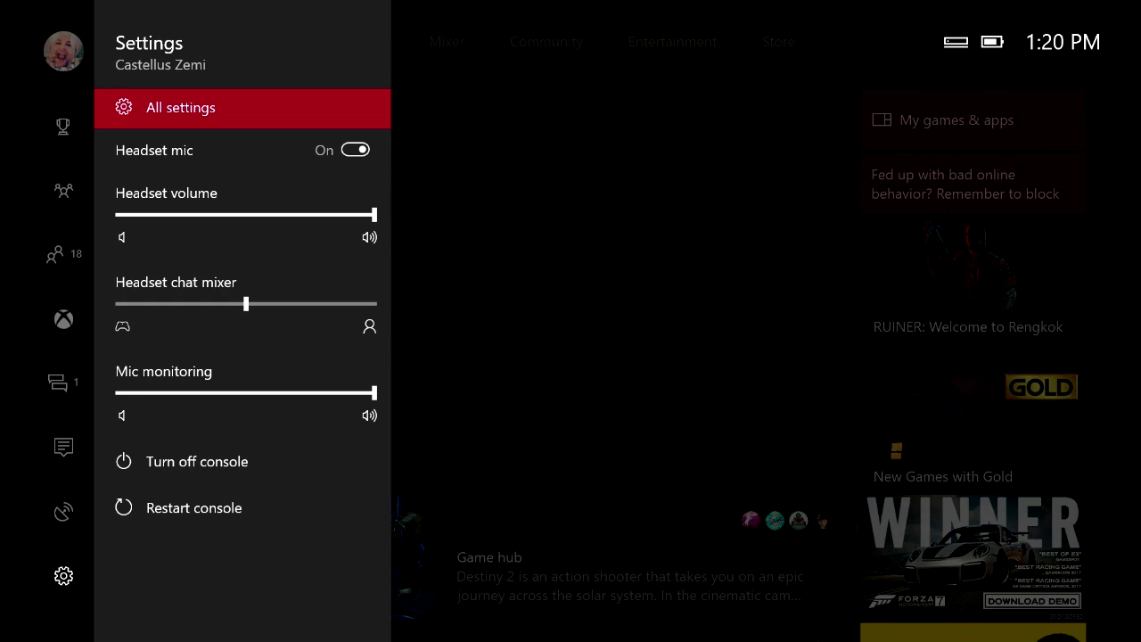
- Find the Restart console option in the guide's Settings section, then leave without restarting
key(Down)
key(Down)
key(Down)
key(Down)
key(Down)
key(Down)
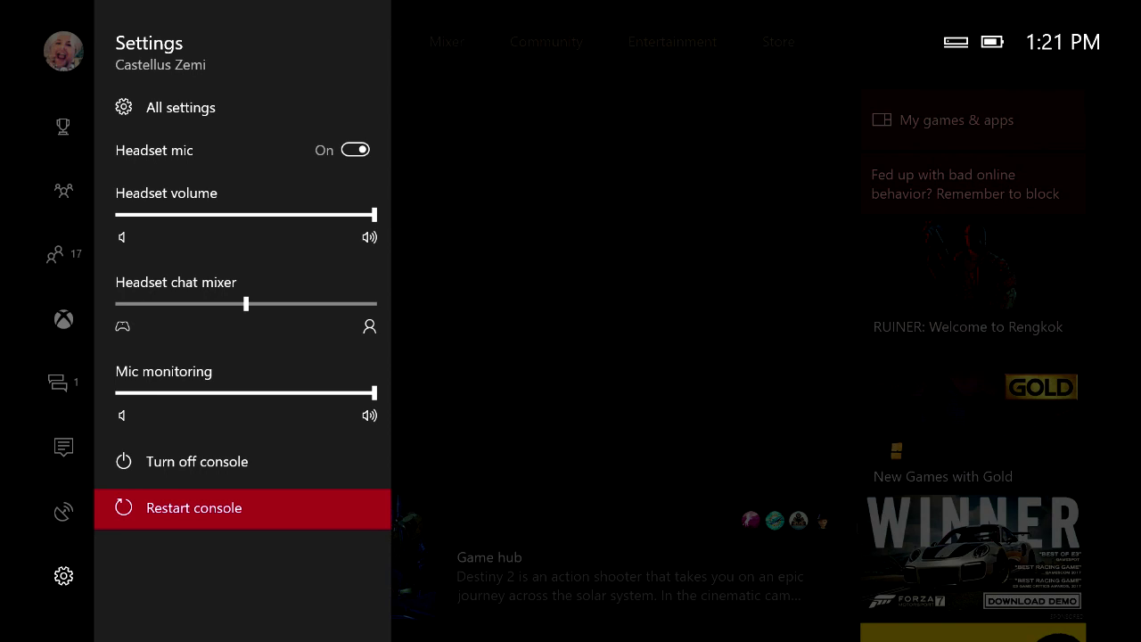
key(Escape)
- View the guide's Sign in section and the sign-in option for the first signed-out profile
key(super)
key(Up)
key(Up)
key(Up)
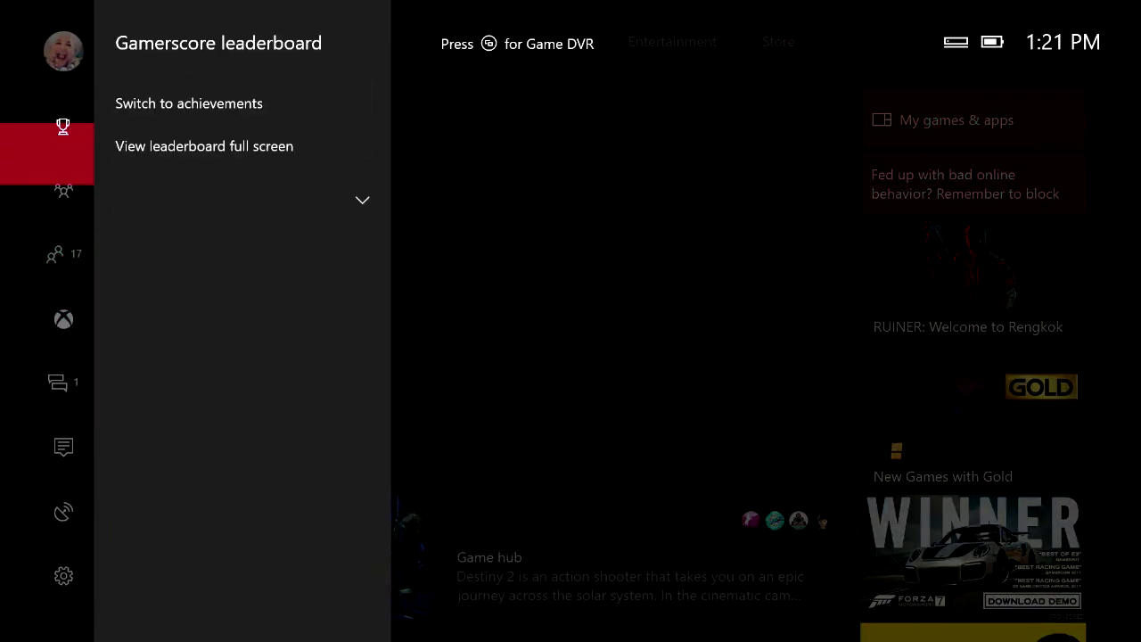
key(Up)
key(Down)
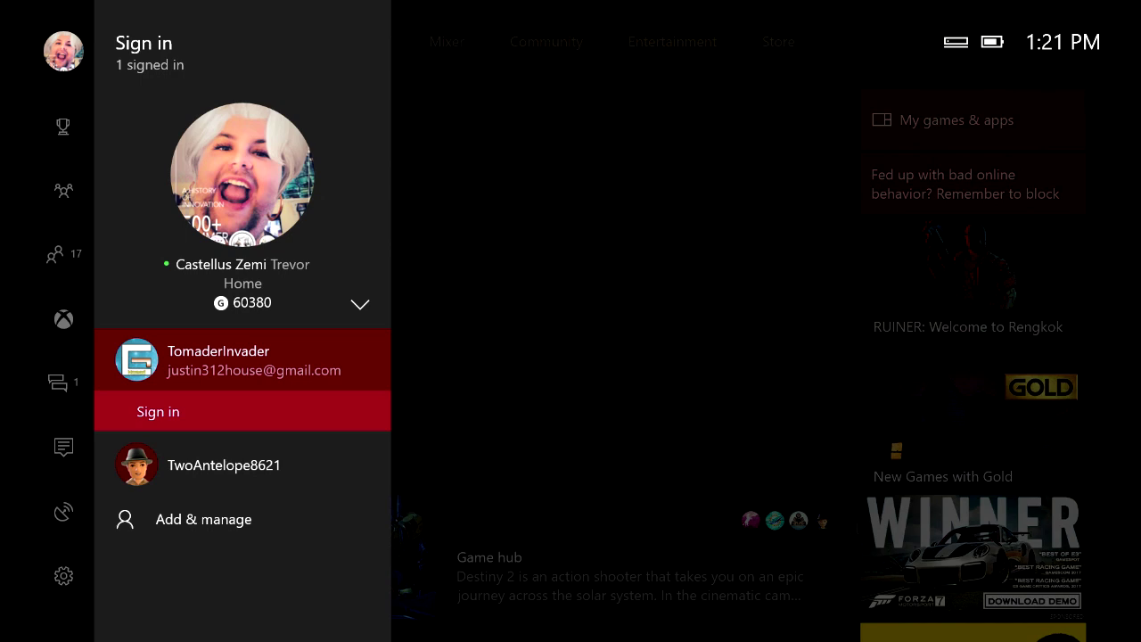
key(Left)
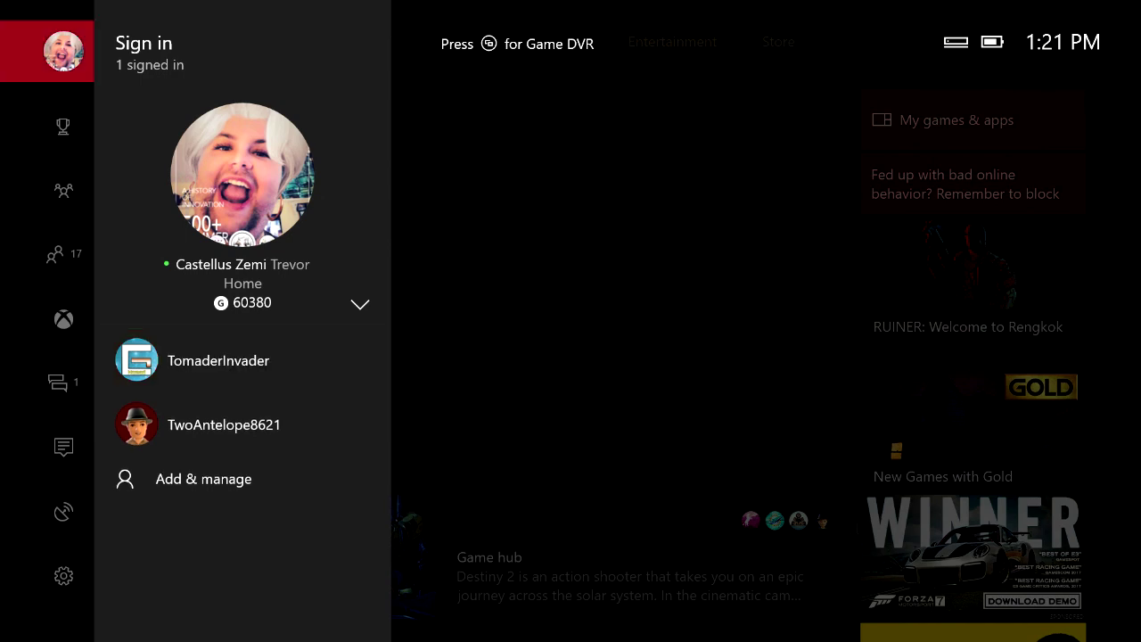
- Open the full console settings from the guide's Settings section
key(Down)
key(Down)
key(Down)
key(Down)
key(Down)
key(Down)
key(Down)
key(Down)
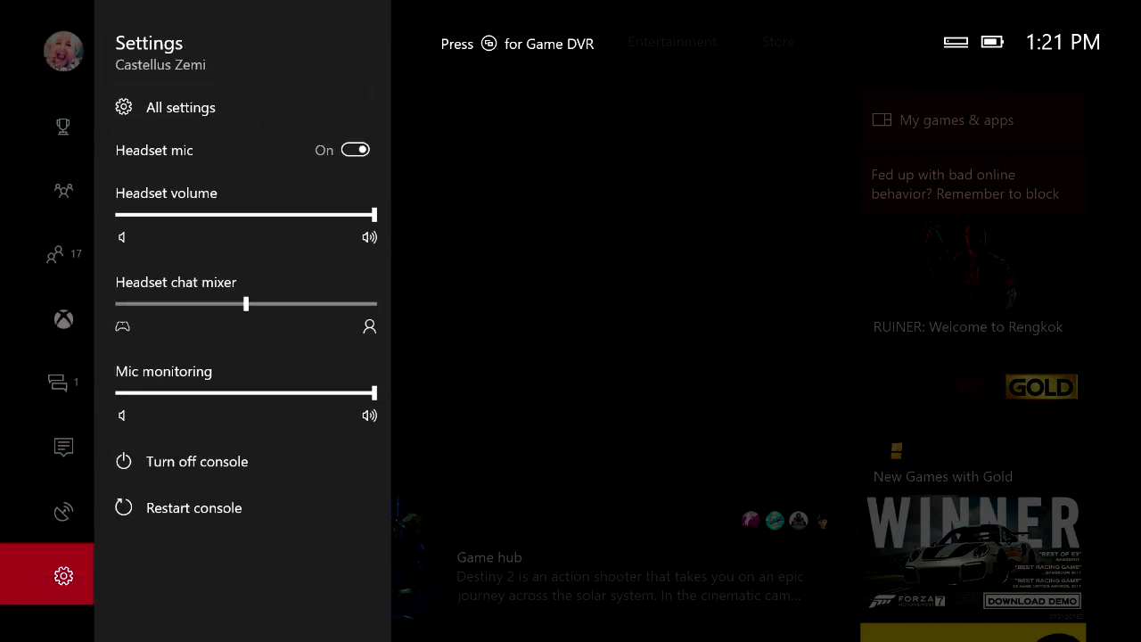
key(Right)
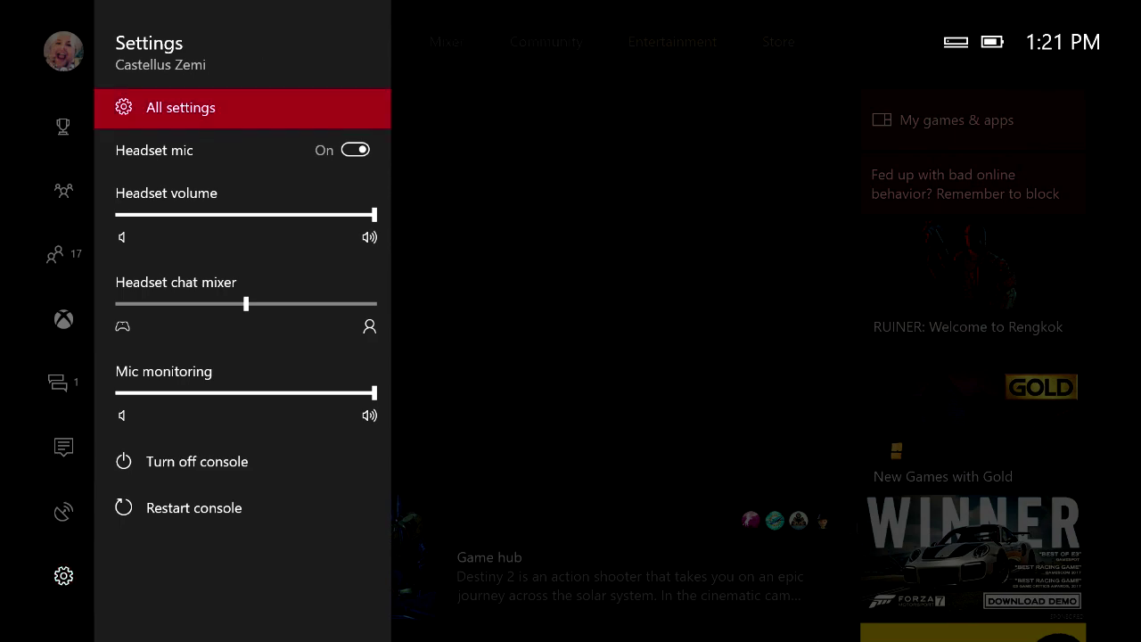
key(Return)
key(Left)
key(Left)
key(Left)
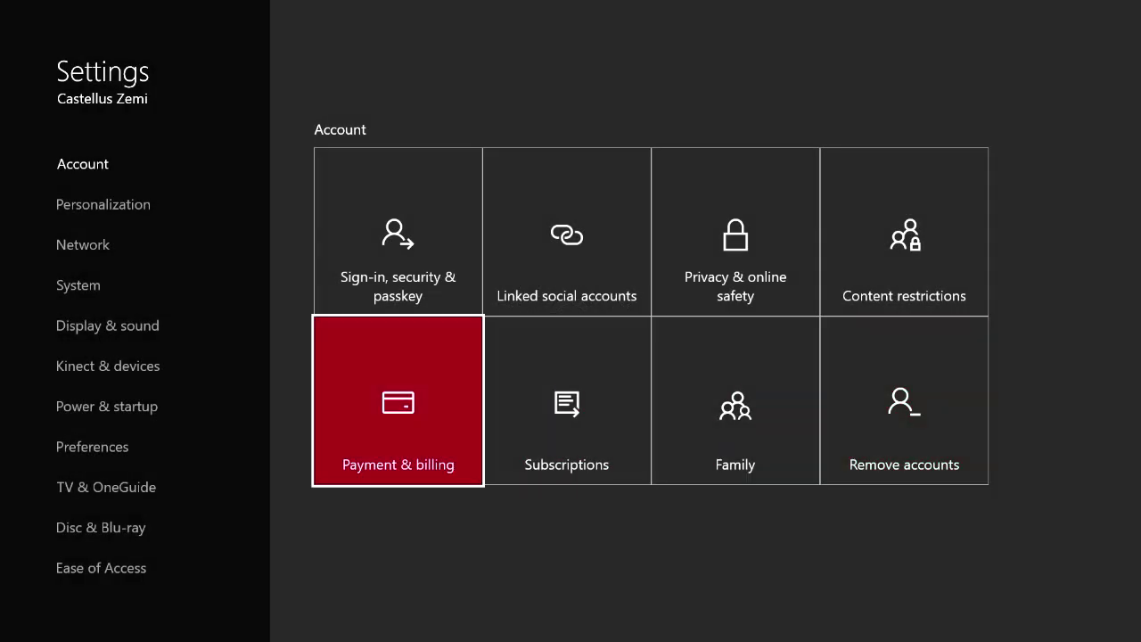
- Open Remove accounts from the Account category of the settings
key(Left)
key(Down)
key(Up)
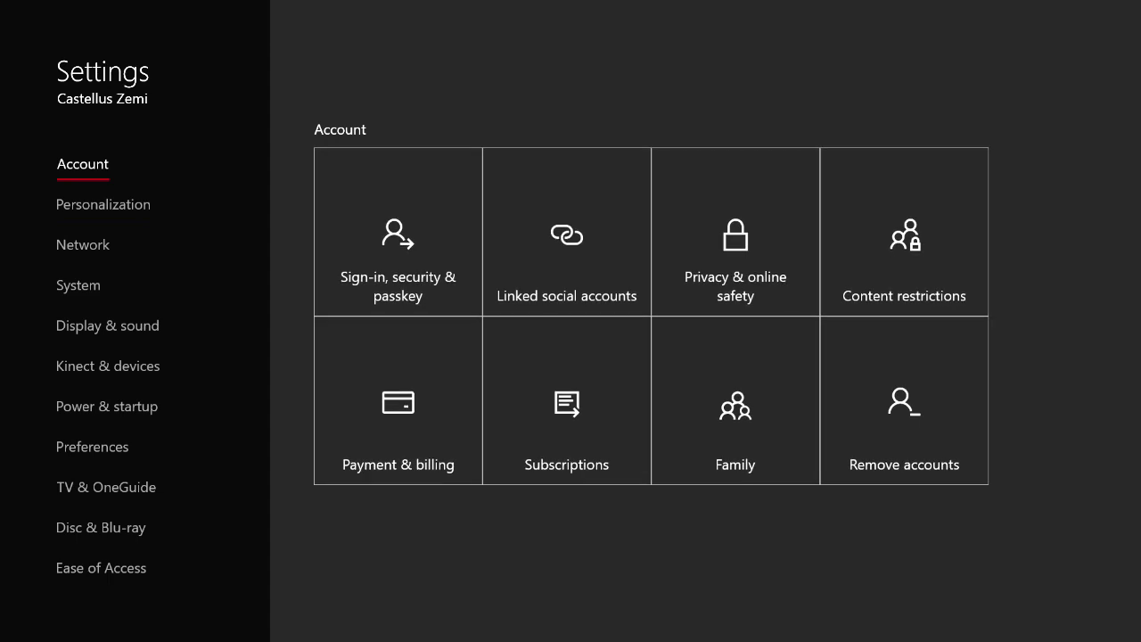
key(Right)
key(Right)
key(Right)
key(Right)
key(Down)
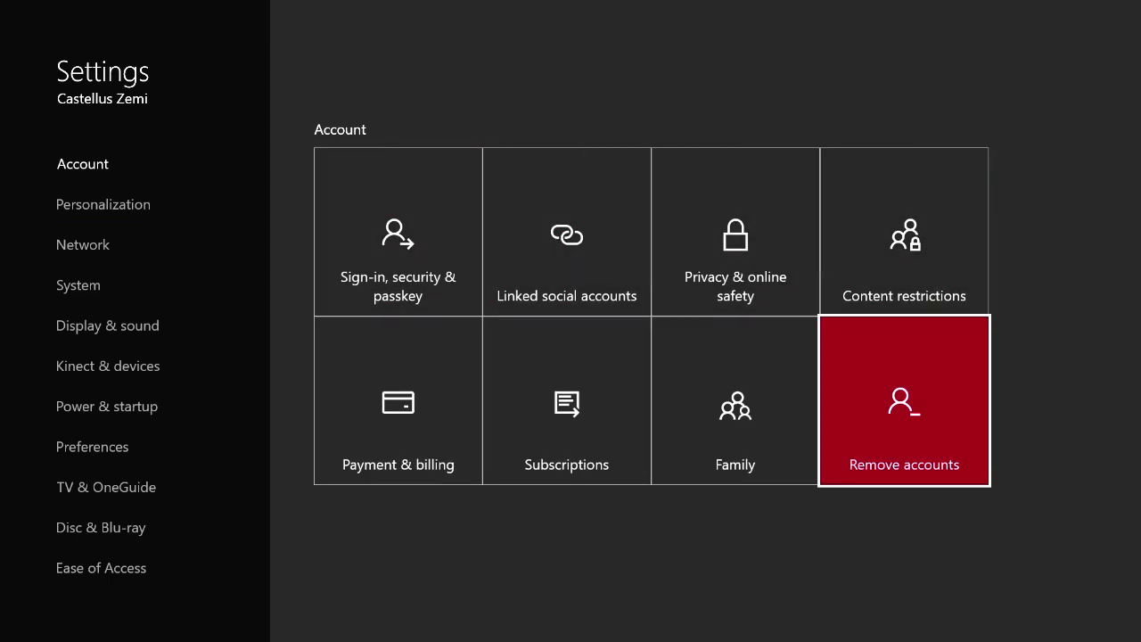
key(Return)
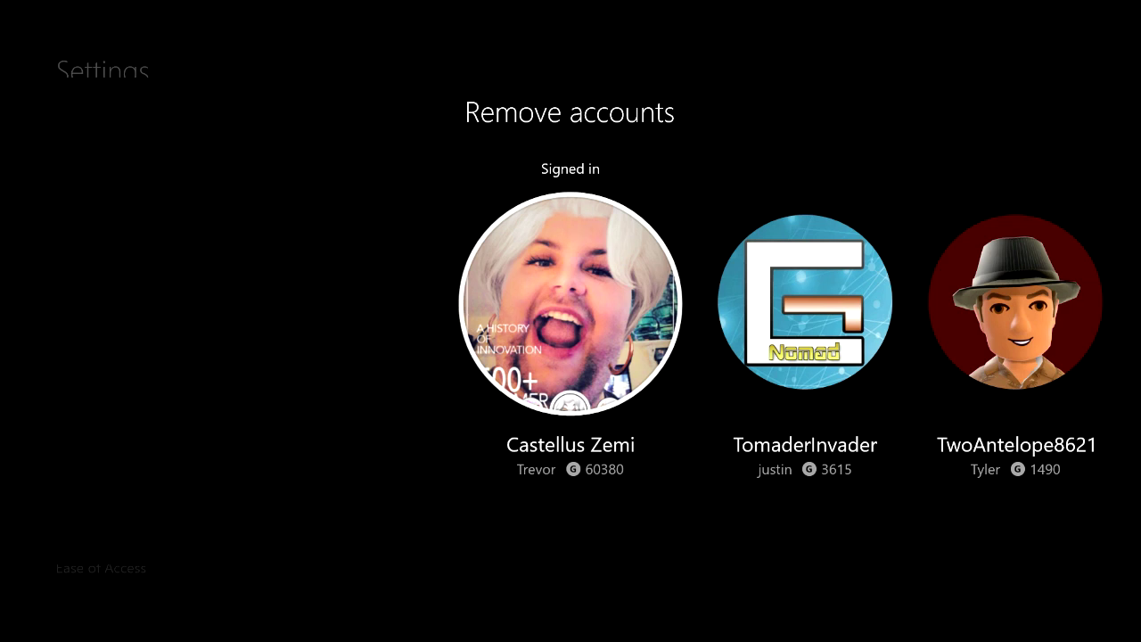
- Start removing the signed-in account from this Xbox, then cancel the removal at the confirmation
key(Return)
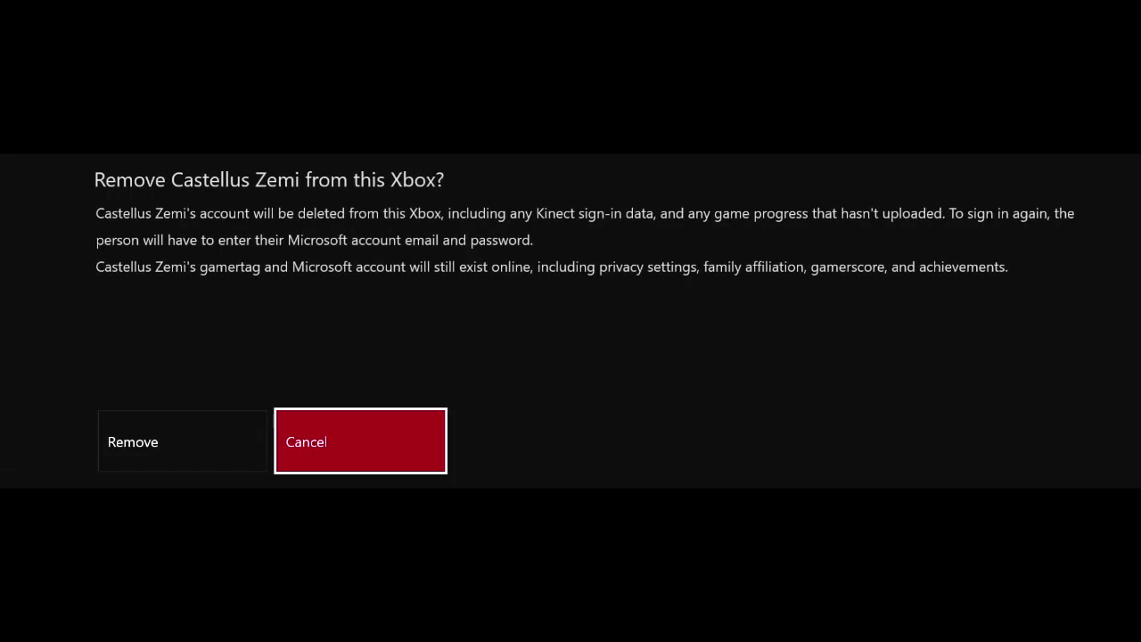
key(Left)
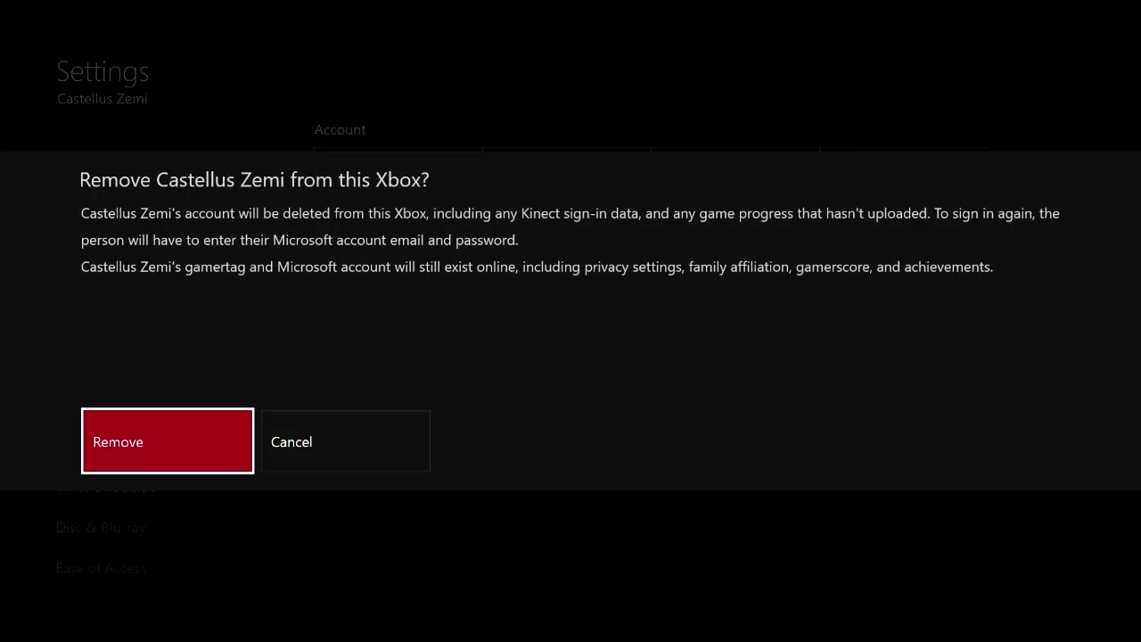
key(Right)
key(Return)
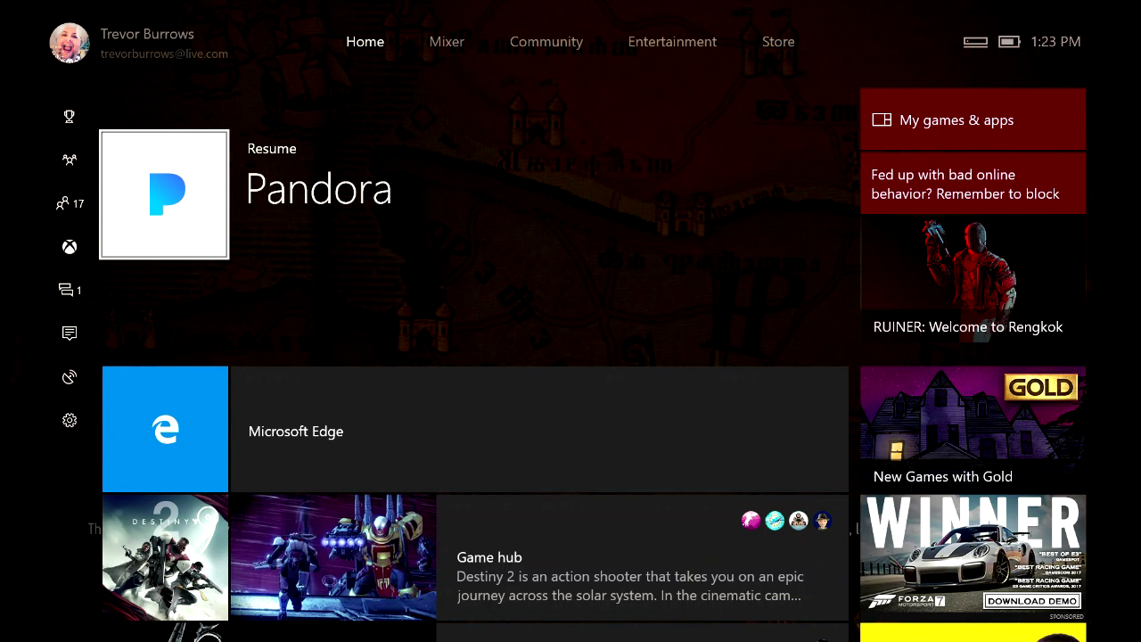
key(super)
key(Down)
key(Down)
key(Down)
key(Down)
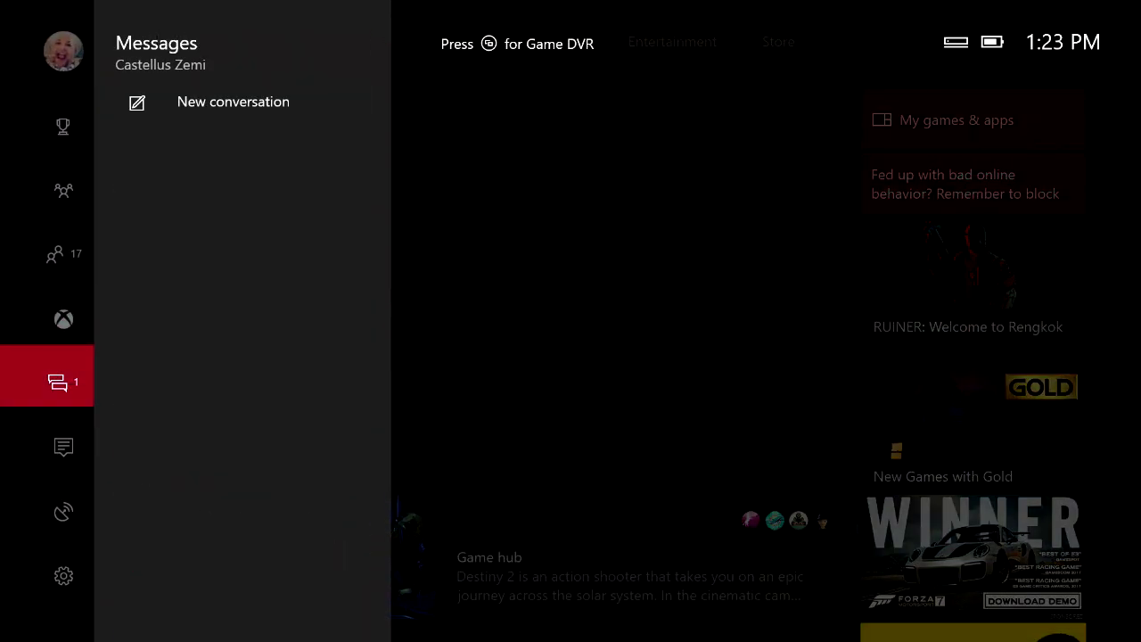
key(Down)
key(Down)
key(Down)
key(Down)
key(Down)
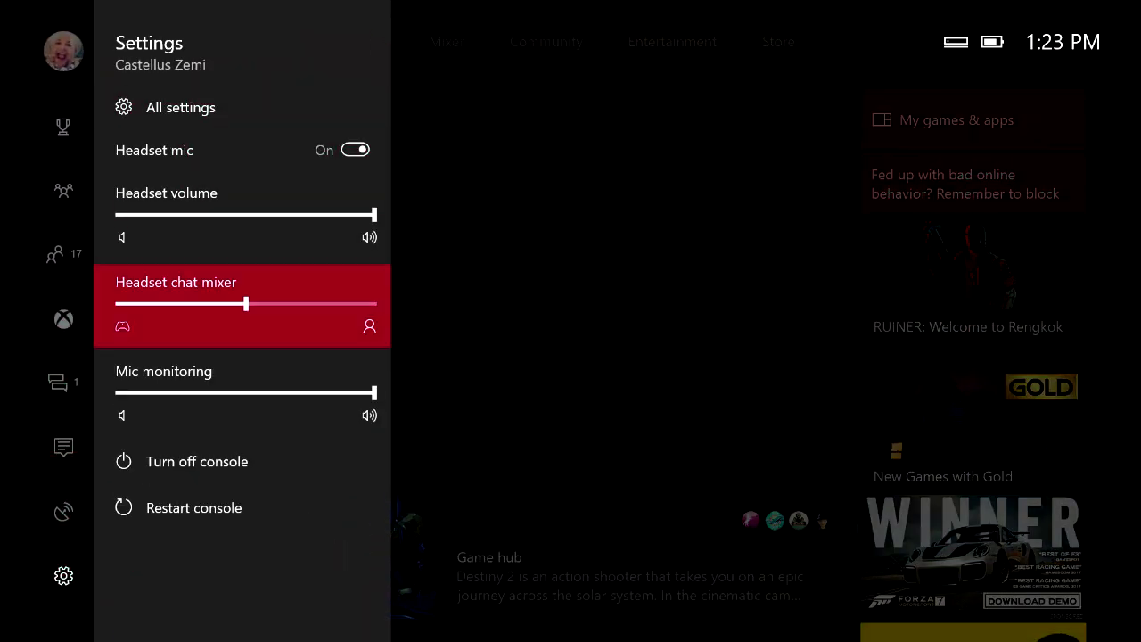
key(Escape)
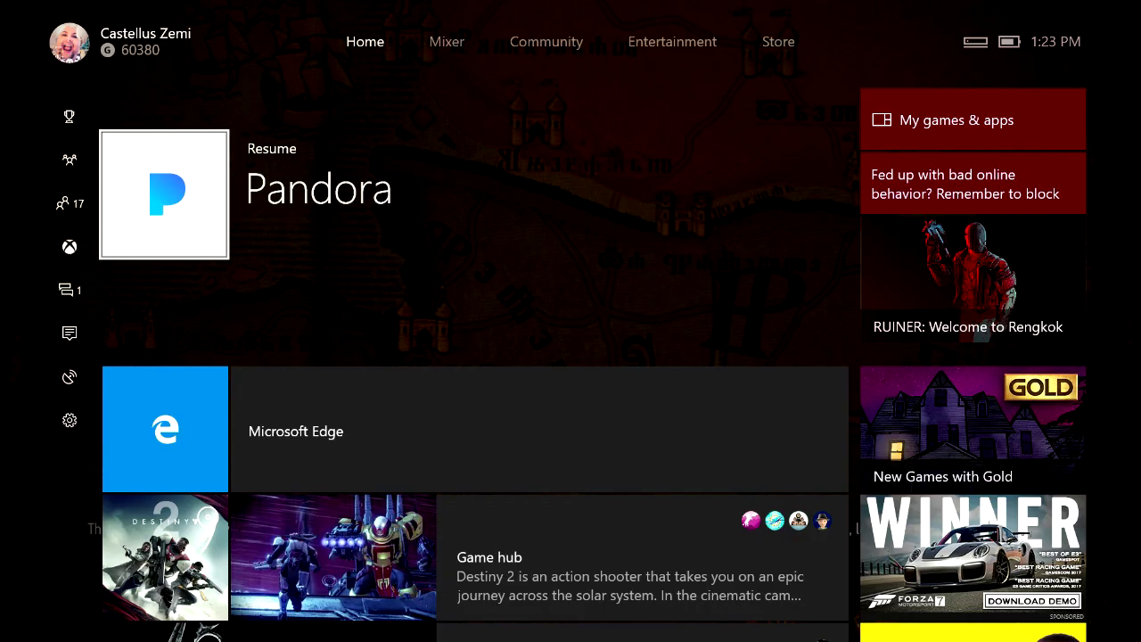
- Find the Add & manage option for accounts in the guide's Sign in section, then leave the guide
key(super)
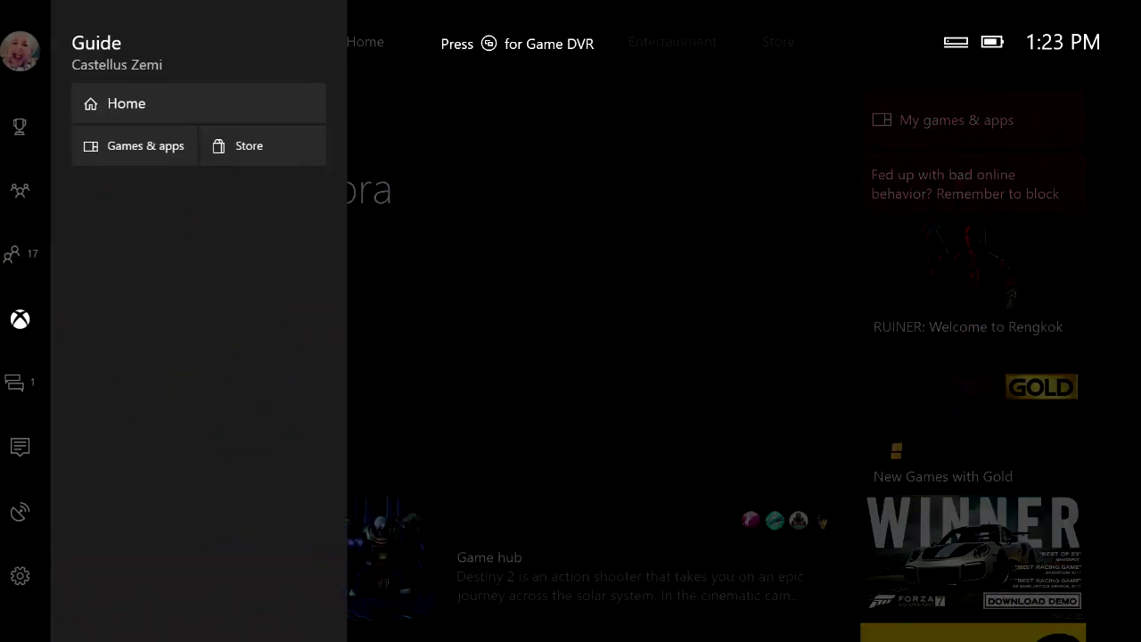
key(Up)
key(Up)
key(Up)
key(Up)
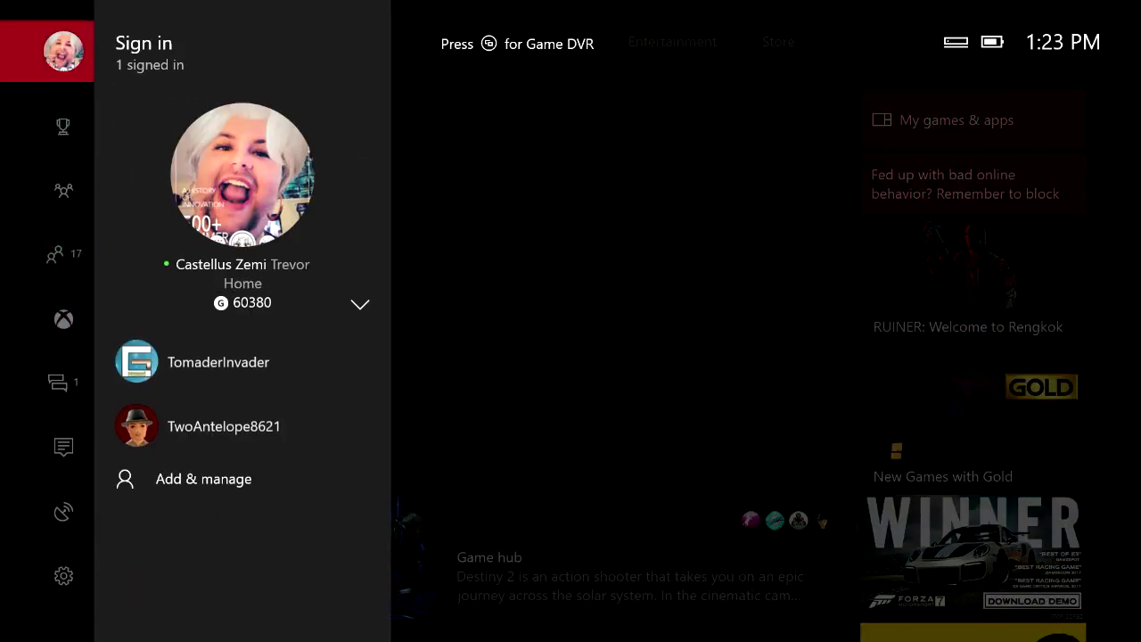
key(Right)
key(Down)
key(Down)
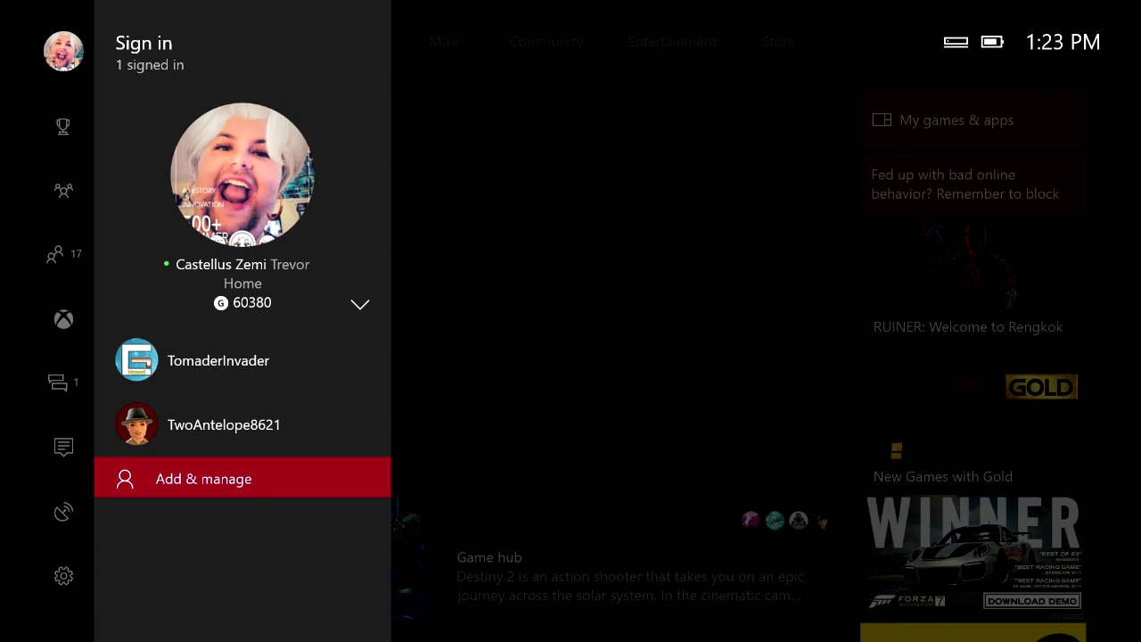
key(Escape)
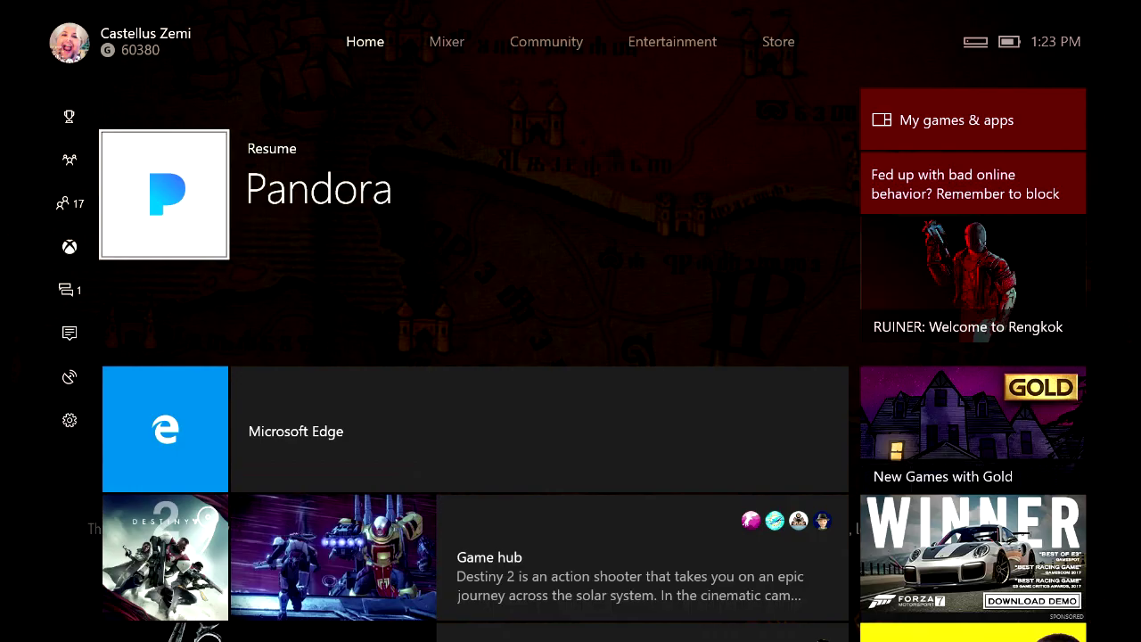
- Reopen the full console settings through All settings in the guide
key(super)
key(Down)
key(Down)
key(Down)
key(Down)
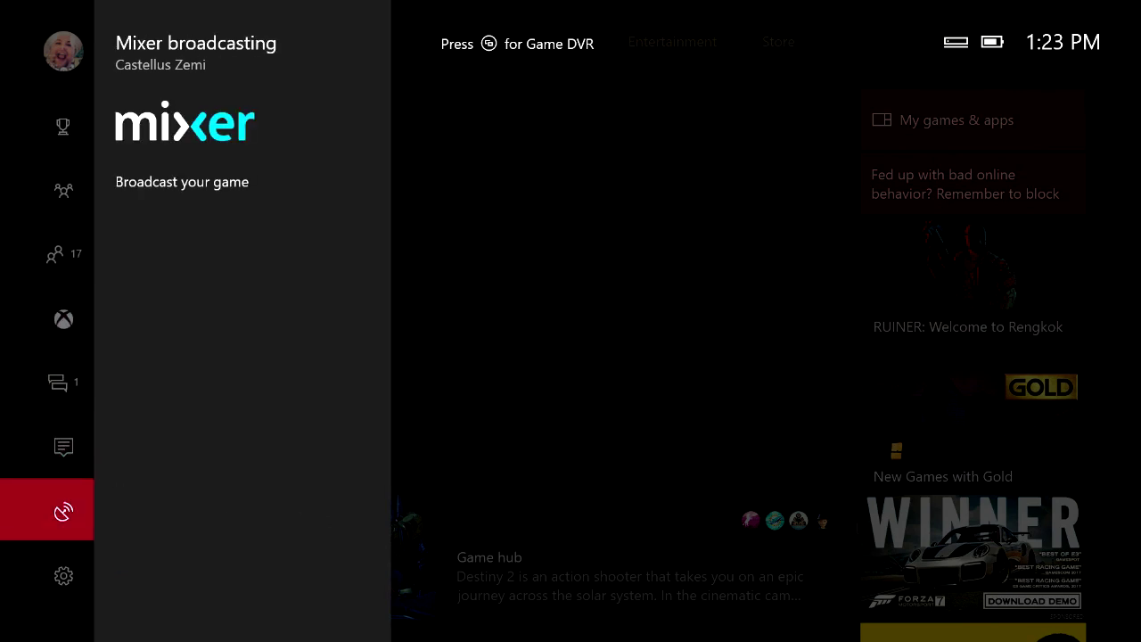
key(Right)
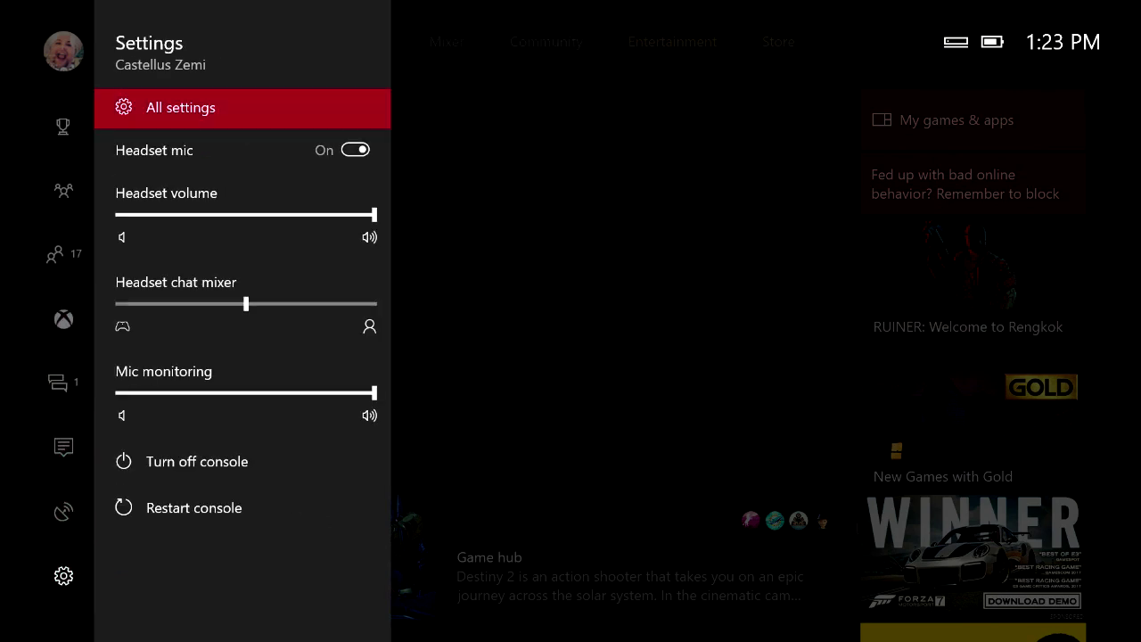
key(Return)
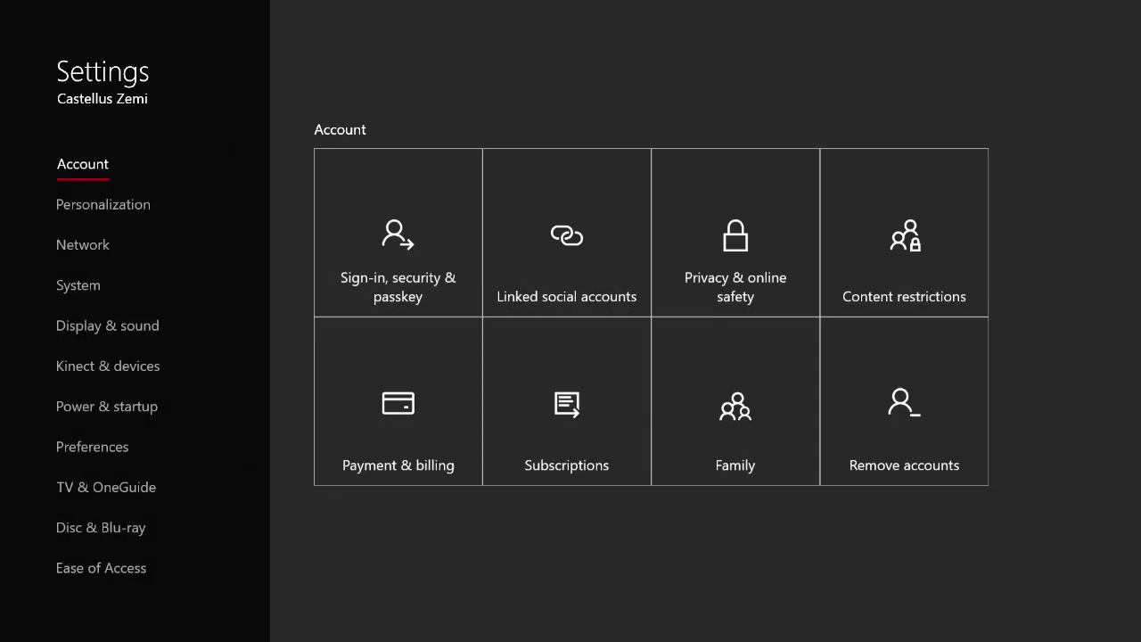
- Open Console info from the System category of the settings
key(Down)
key(Down)
key(Down)
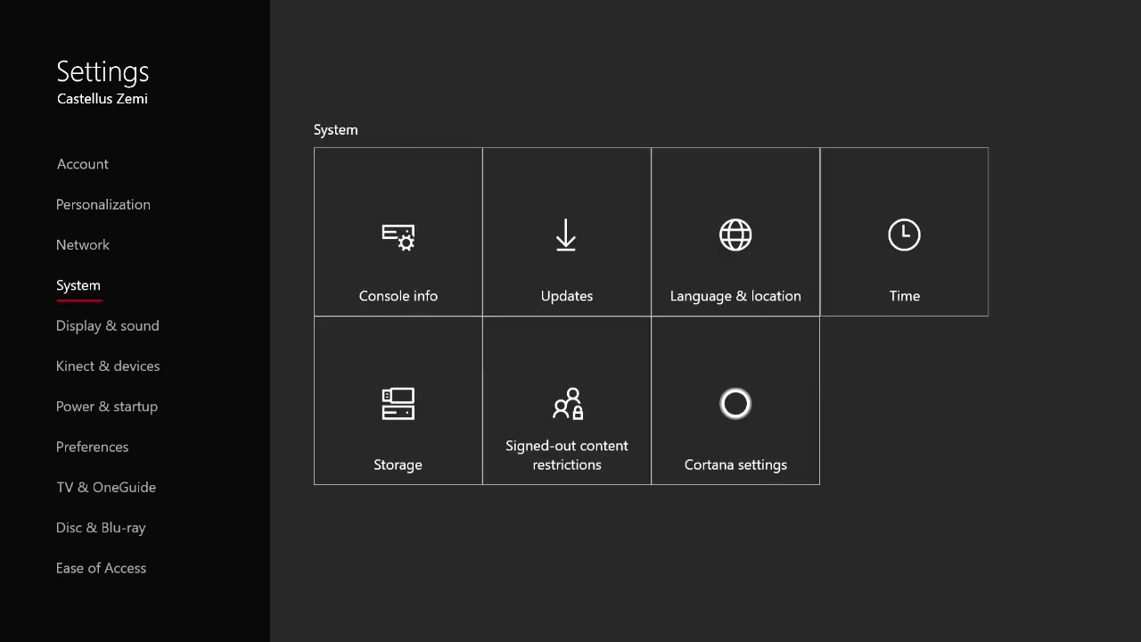
key(Right)
key(Return)
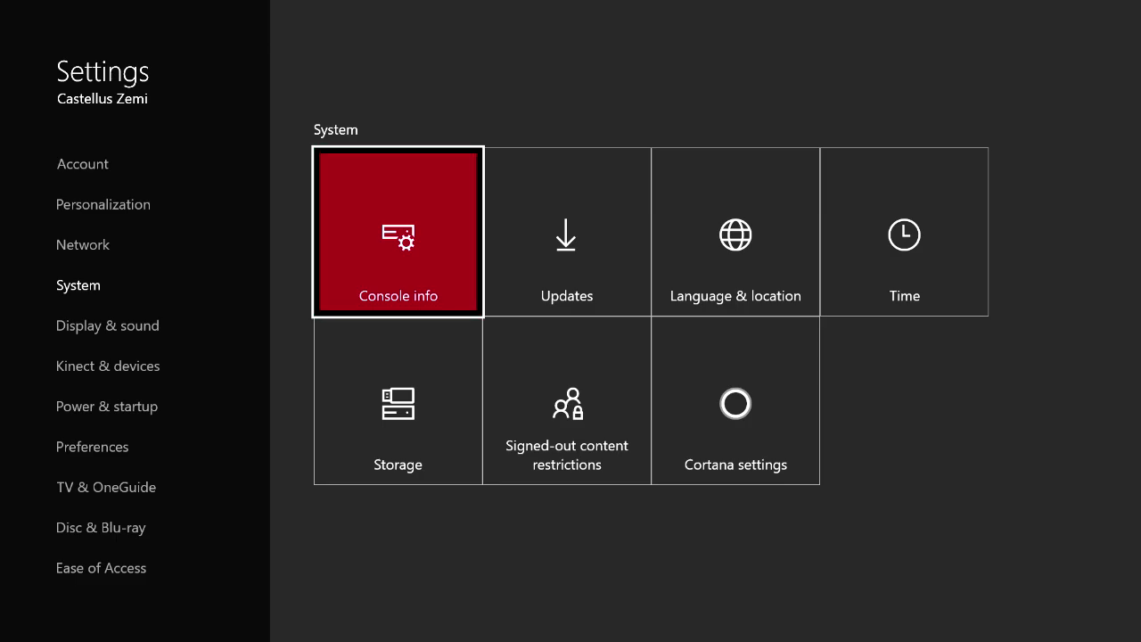
- Open the console reset choices and highlight the option Reset and keep my games & apps
key(Down)
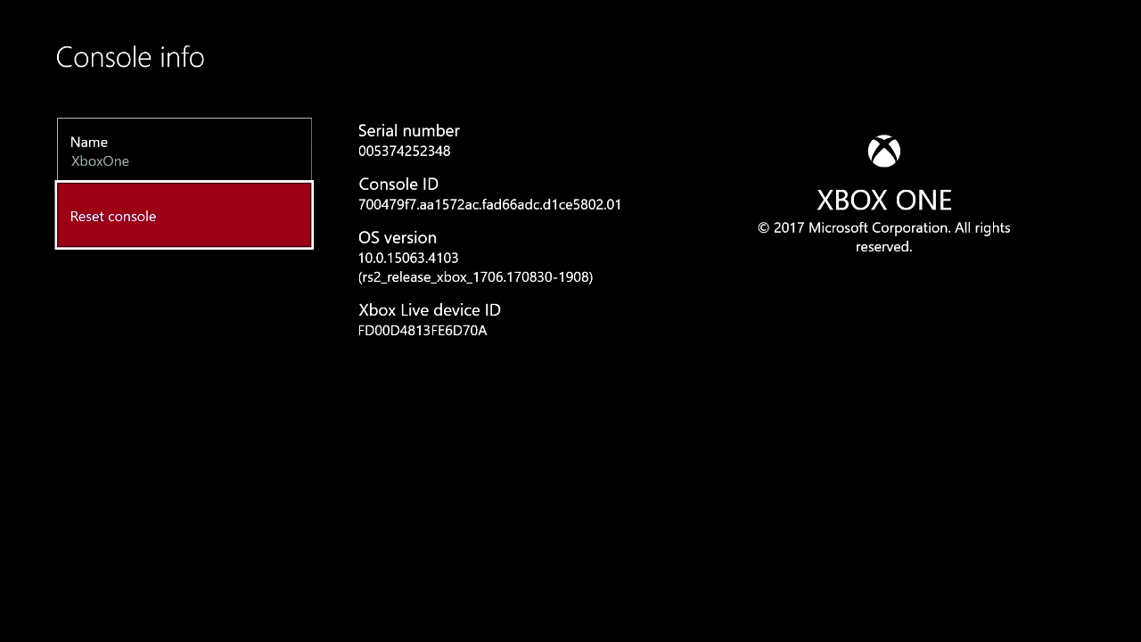
key(Return)
key(Left)
key(Left)
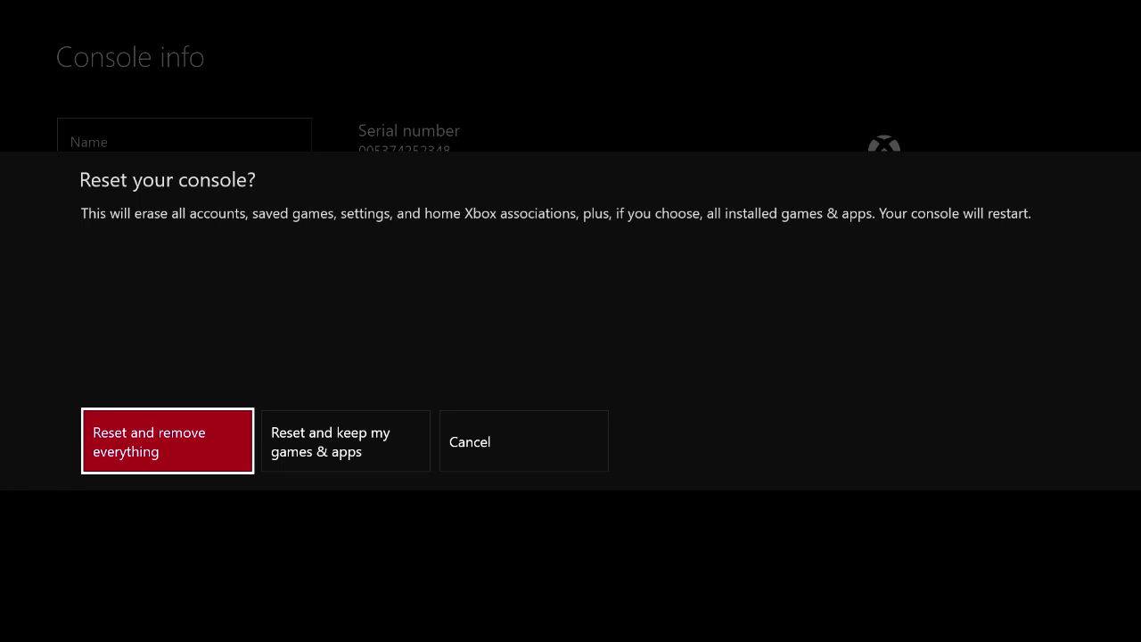
key(Right)
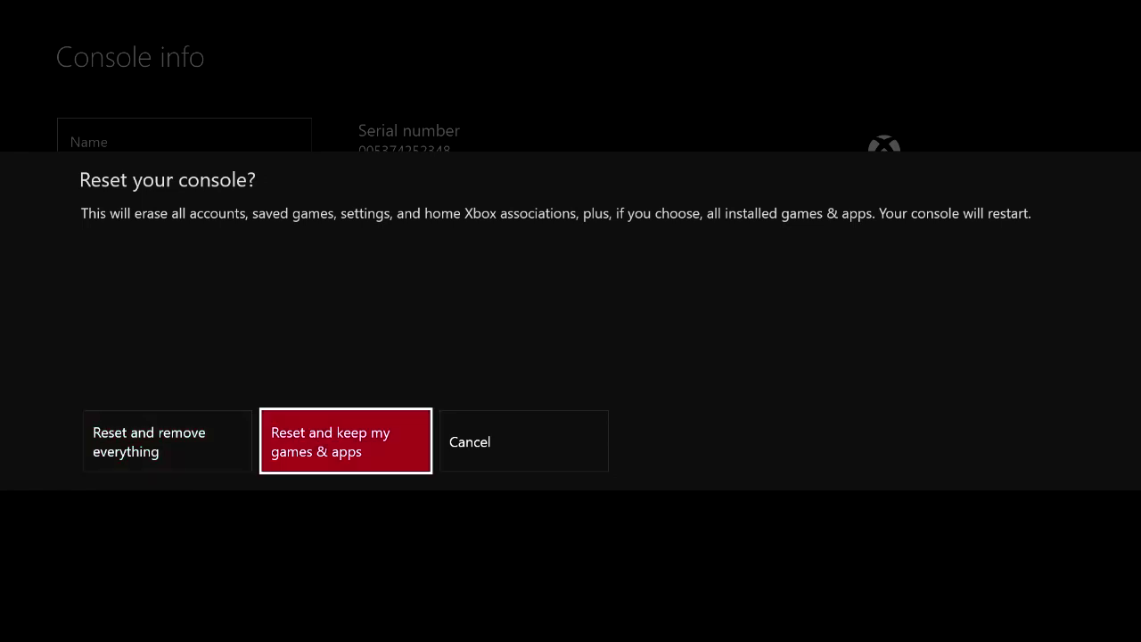